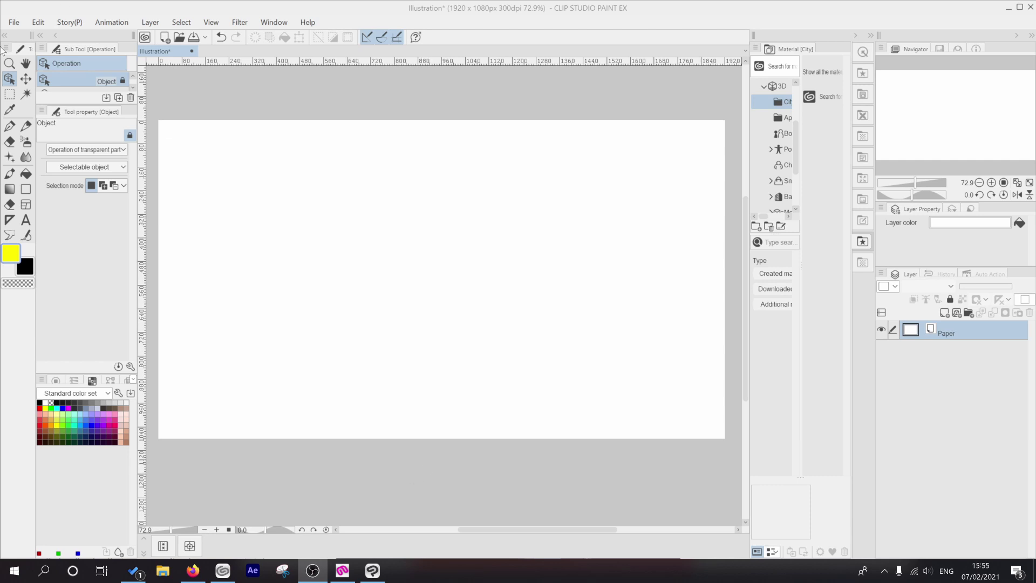
Step: Import Sidewalk_8x4.fbx through File > Import > 3D Data as a new 3D layer
{"action": "left_click", "coordinate": [14, 24]}
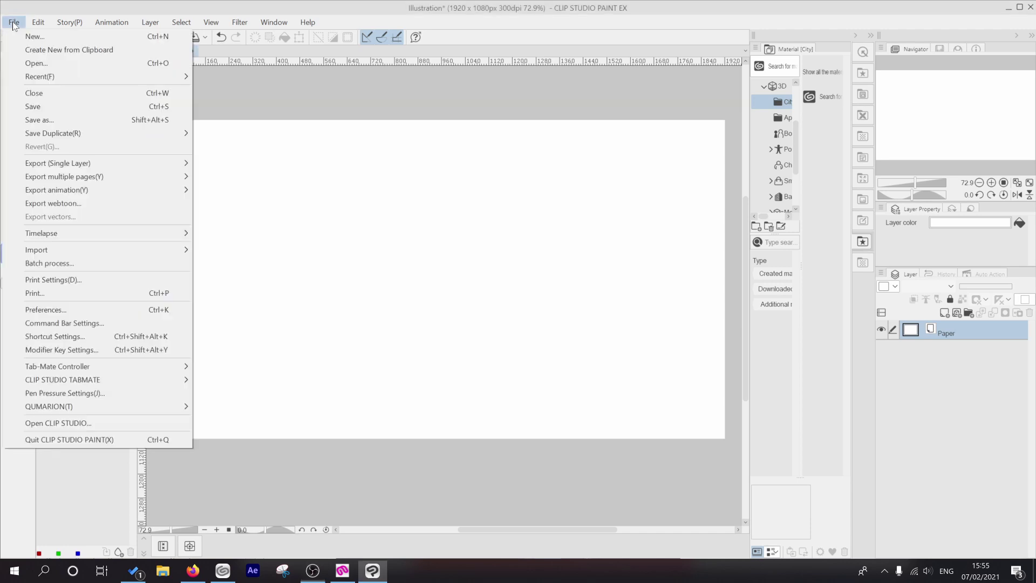
{"action": "mouse_move", "coordinate": [72, 254]}
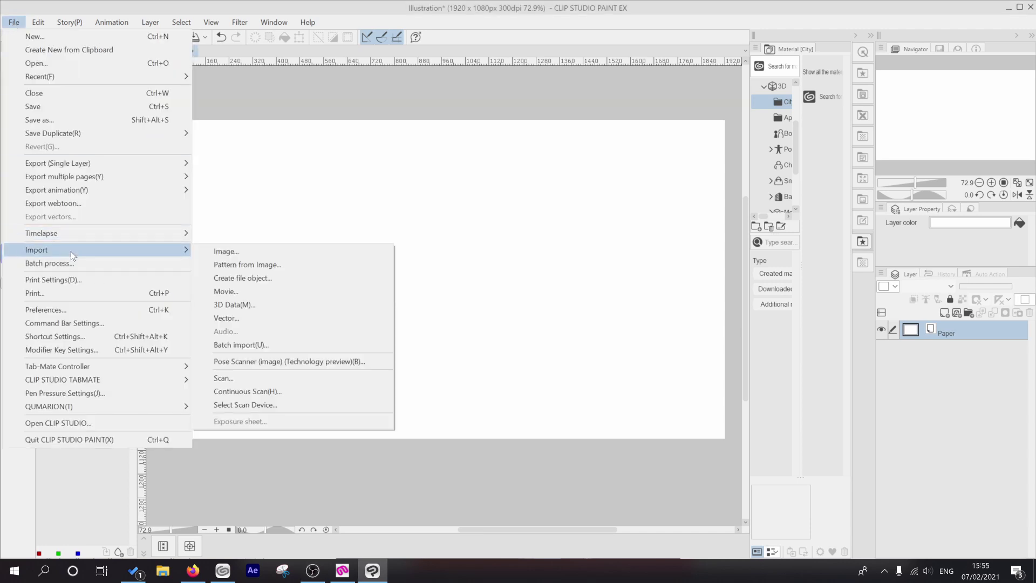
{"action": "left_click", "coordinate": [296, 306]}
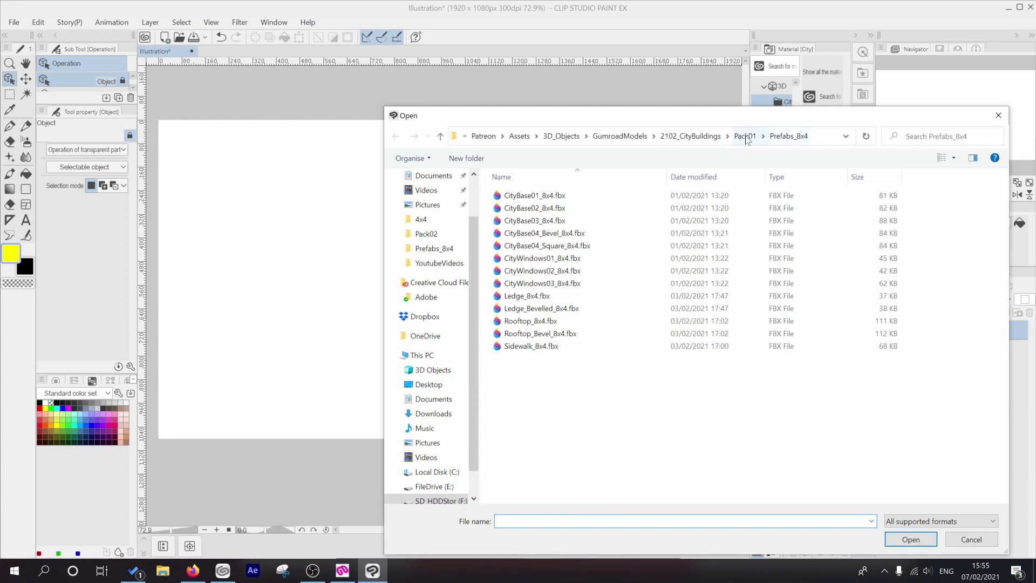
{"action": "left_click", "coordinate": [538, 348]}
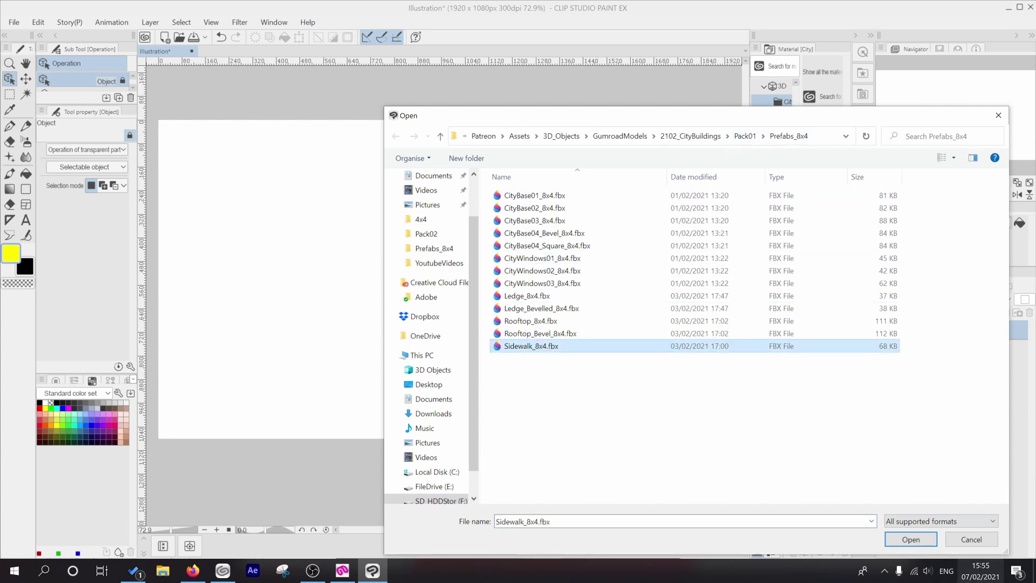
{"action": "left_click", "coordinate": [917, 540]}
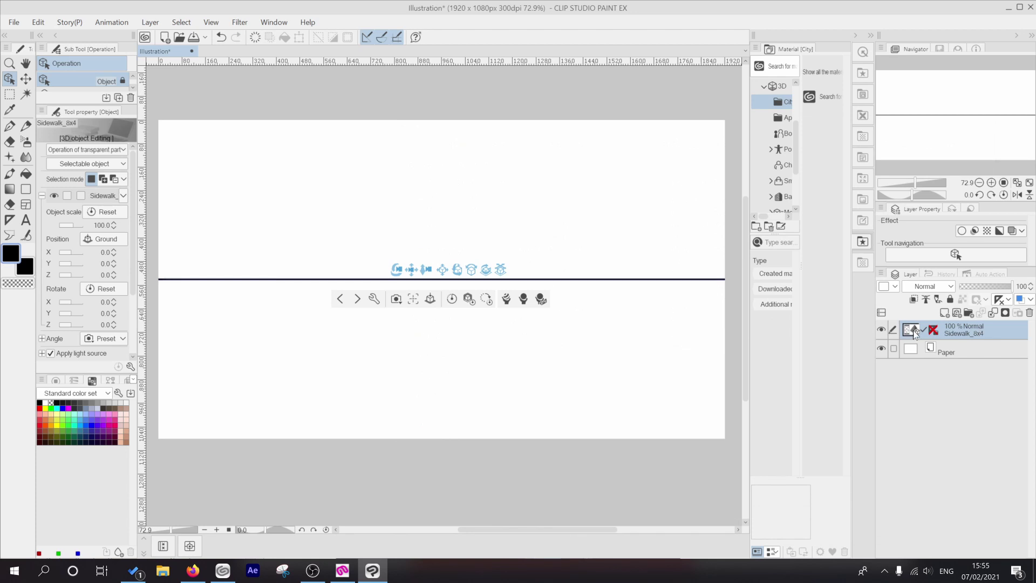
Step: Rename the new sidewalk 3D layer to Office01
{"action": "double_click", "coordinate": [964, 334]}
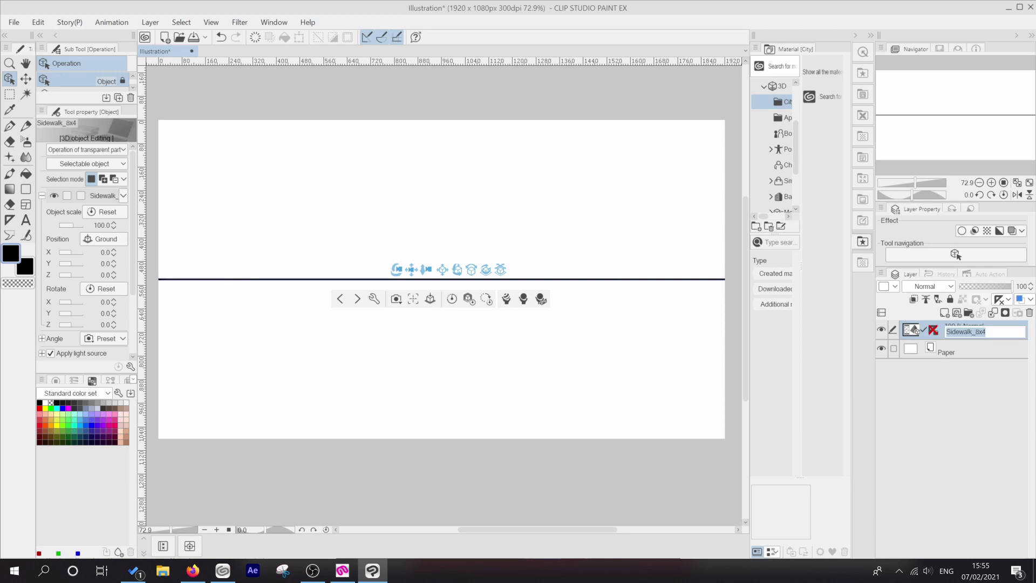
{"action": "type", "text": "Office01"}
{"action": "key", "text": "Return"}
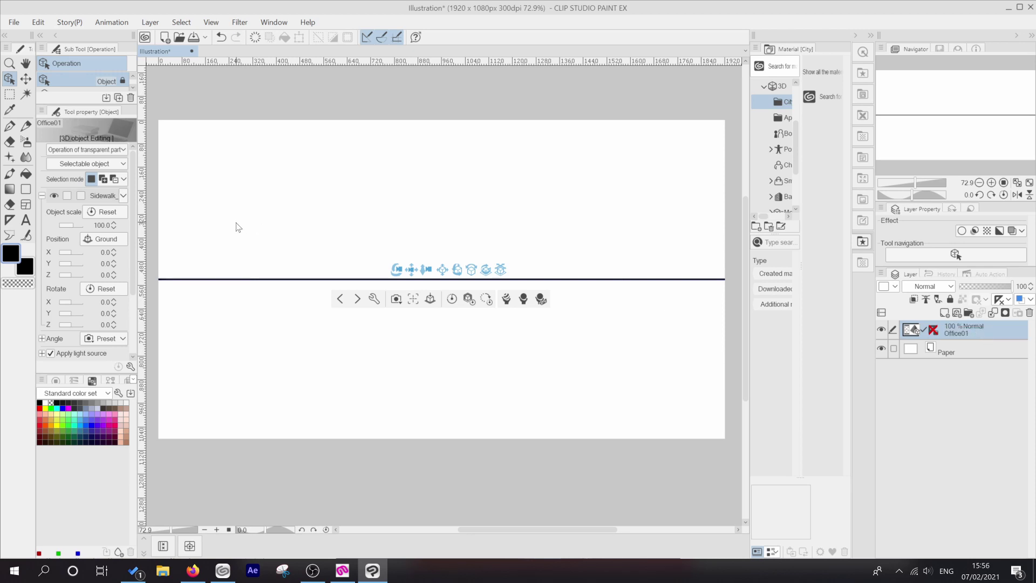
Step: Import CityBase04_Bevel_8x4.fbx as the building base on the sidewalk in Office01
{"action": "left_click_drag", "start_coordinate": [400, 273], "coordinate": [409, 289]}
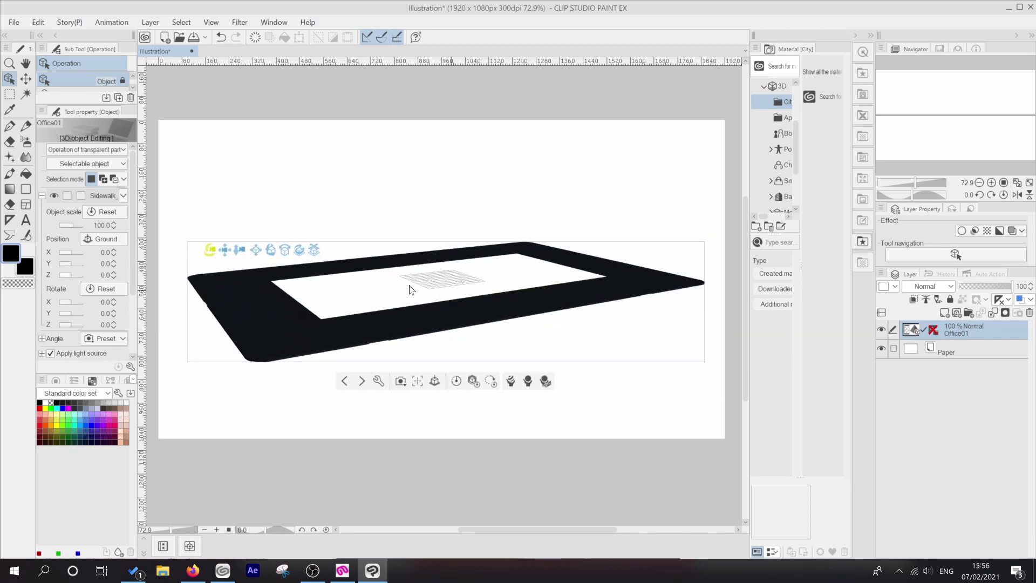
{"action": "left_click_drag", "start_coordinate": [235, 250], "coordinate": [238, 231]}
{"action": "left_click", "coordinate": [14, 22]}
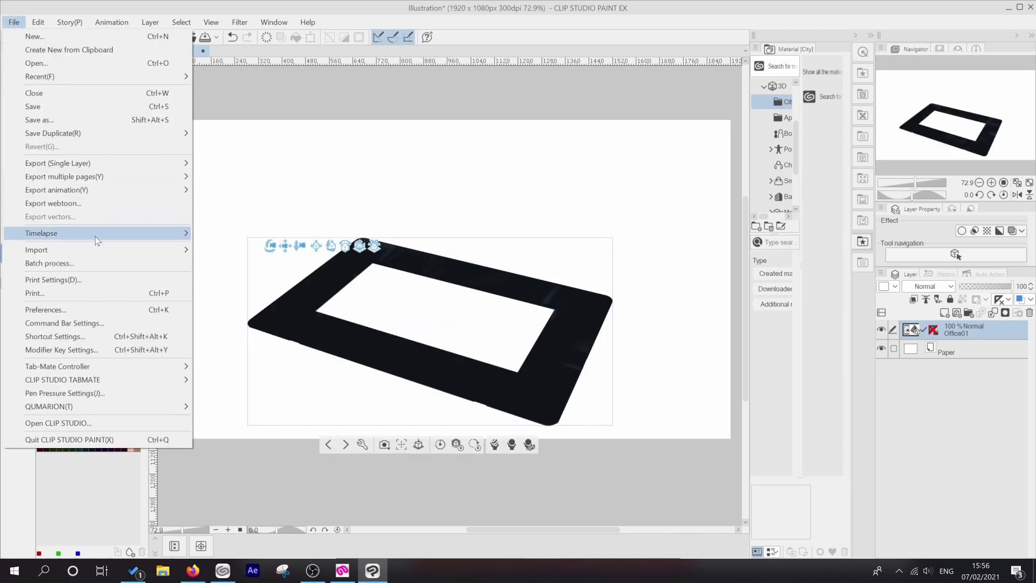
{"action": "mouse_move", "coordinate": [97, 251]}
{"action": "left_click", "coordinate": [241, 306]}
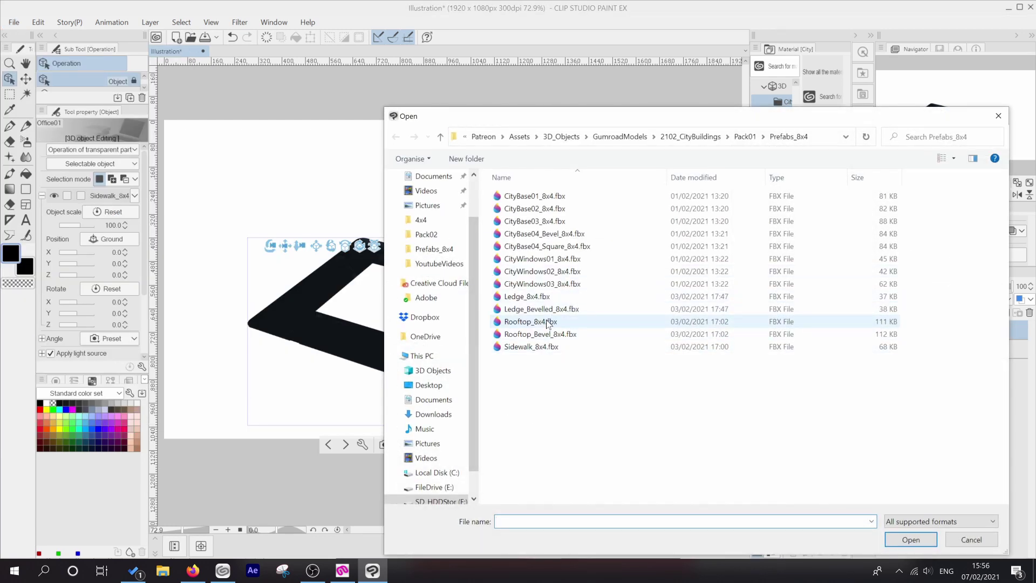
{"action": "left_click", "coordinate": [533, 238]}
{"action": "left_click", "coordinate": [540, 258]}
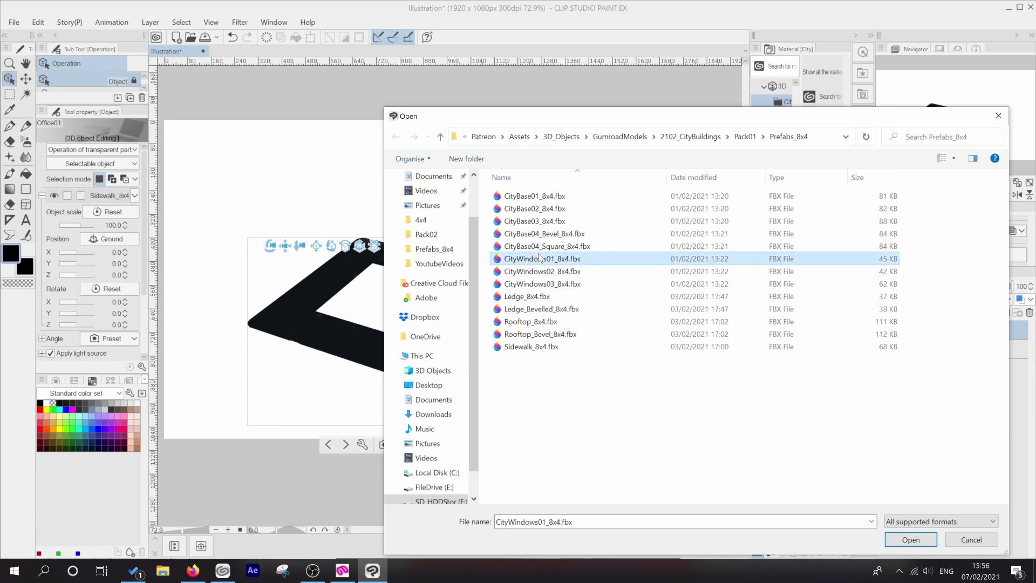
{"action": "left_click", "coordinate": [540, 238]}
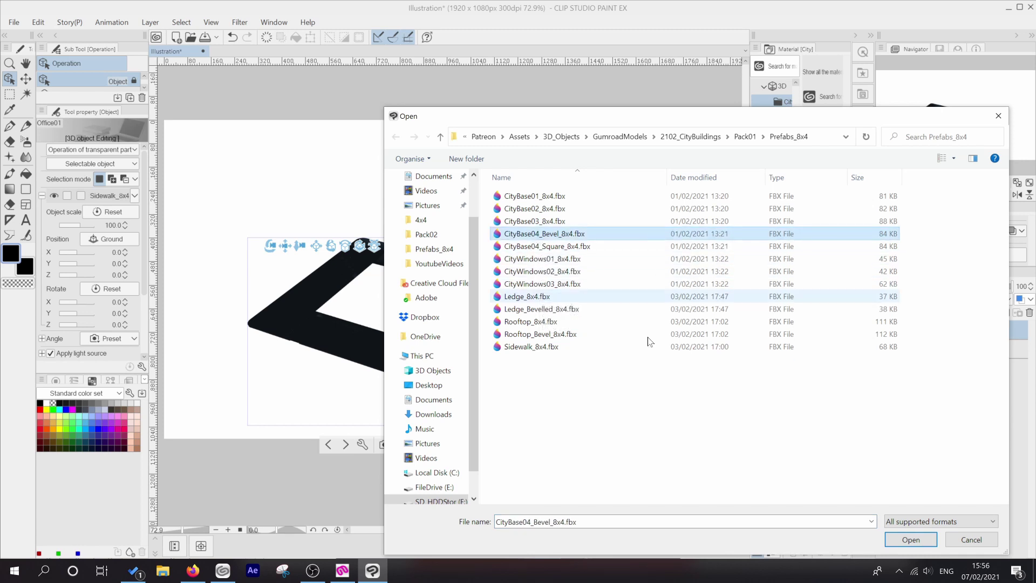
{"action": "left_click", "coordinate": [910, 539]}
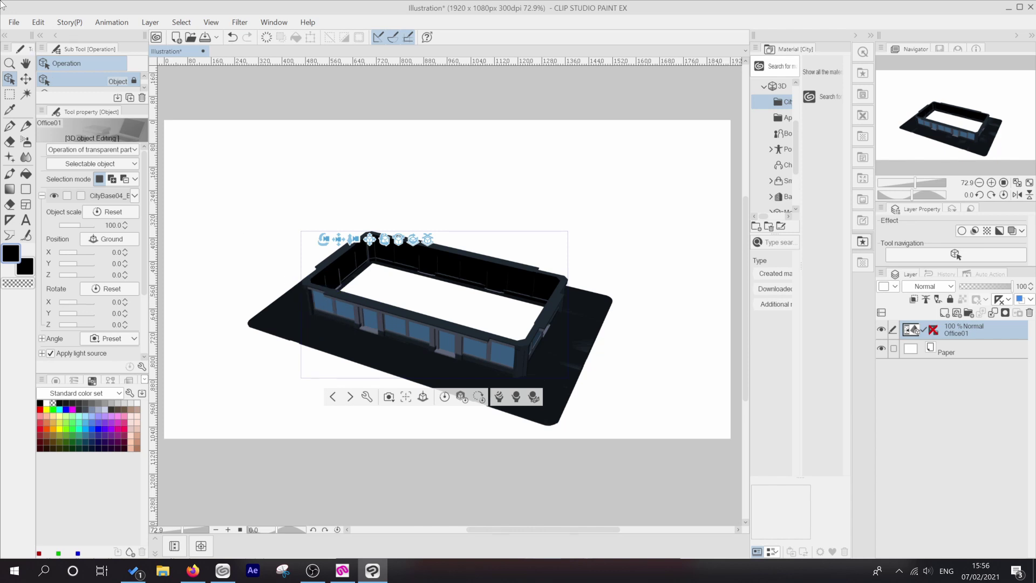
Step: Import CityWindows01_8x4.fbx as the window floor on top of the base
{"action": "left_click", "coordinate": [14, 22]}
{"action": "mouse_move", "coordinate": [60, 249]}
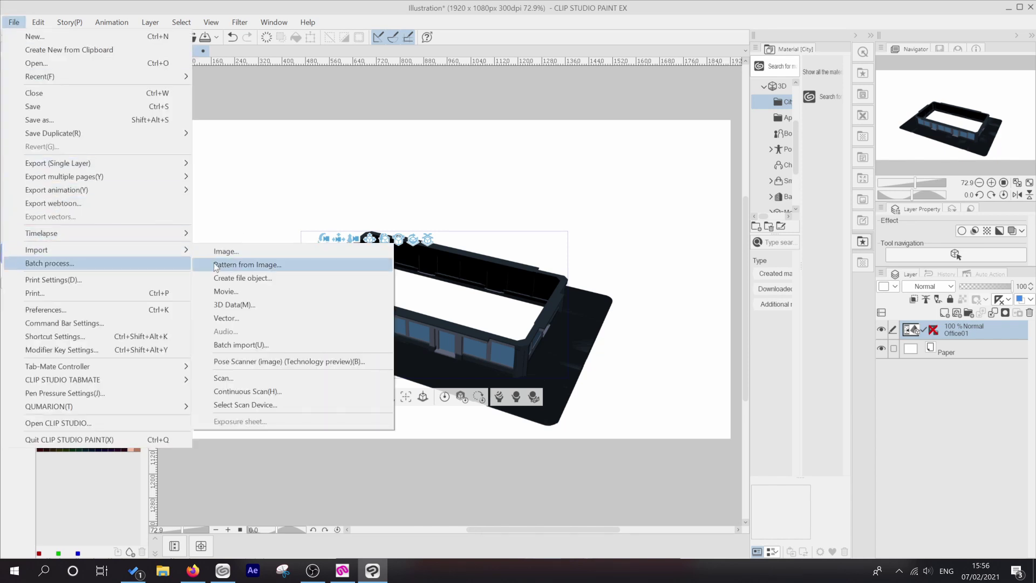
{"action": "left_click", "coordinate": [232, 305]}
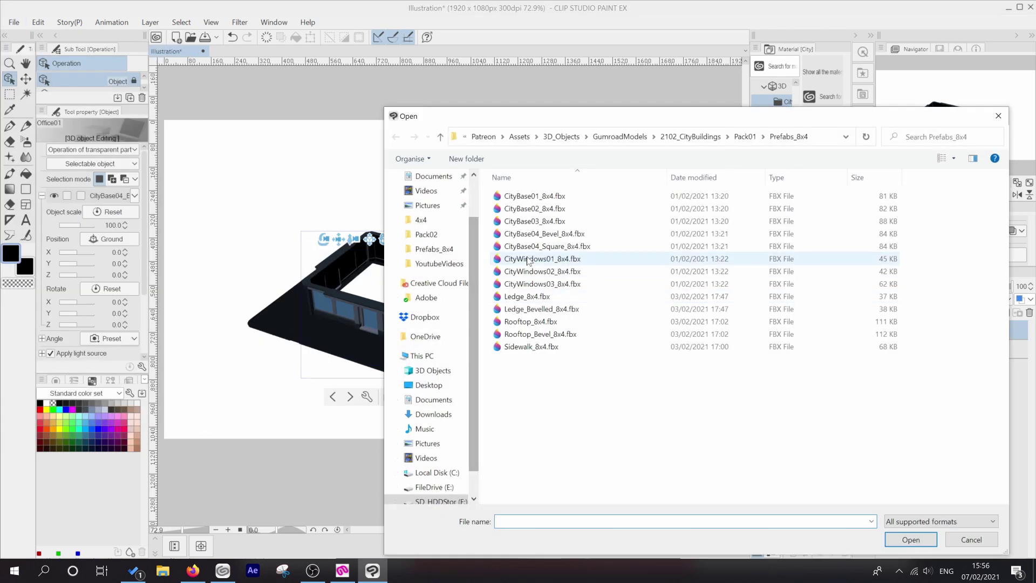
{"action": "left_click", "coordinate": [529, 259]}
{"action": "left_click", "coordinate": [910, 539]}
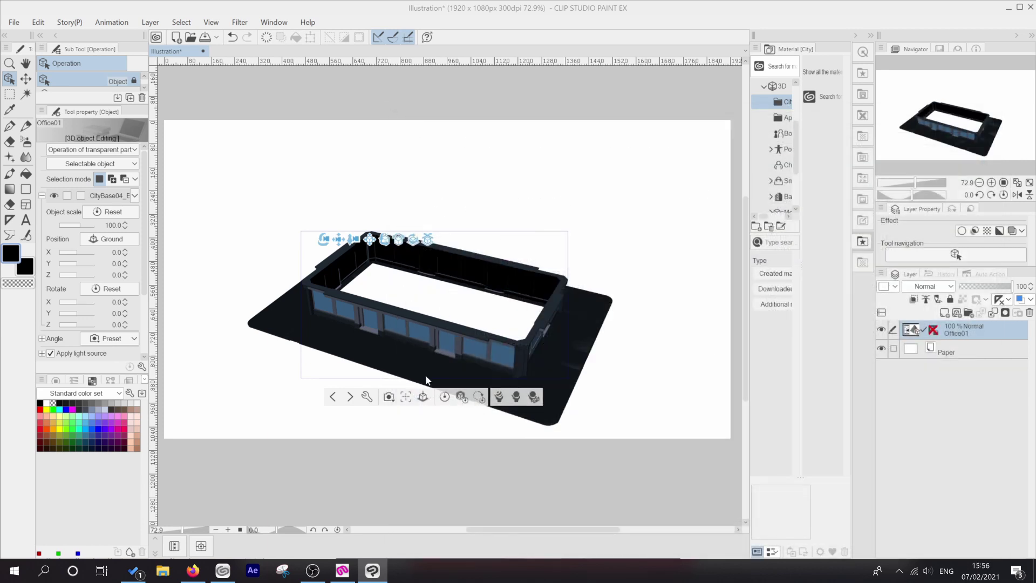
Step: Import Rooftop_Bevel_8x4.fbx as the roof, then orbit to view the finished building
{"action": "left_click", "coordinate": [14, 22]}
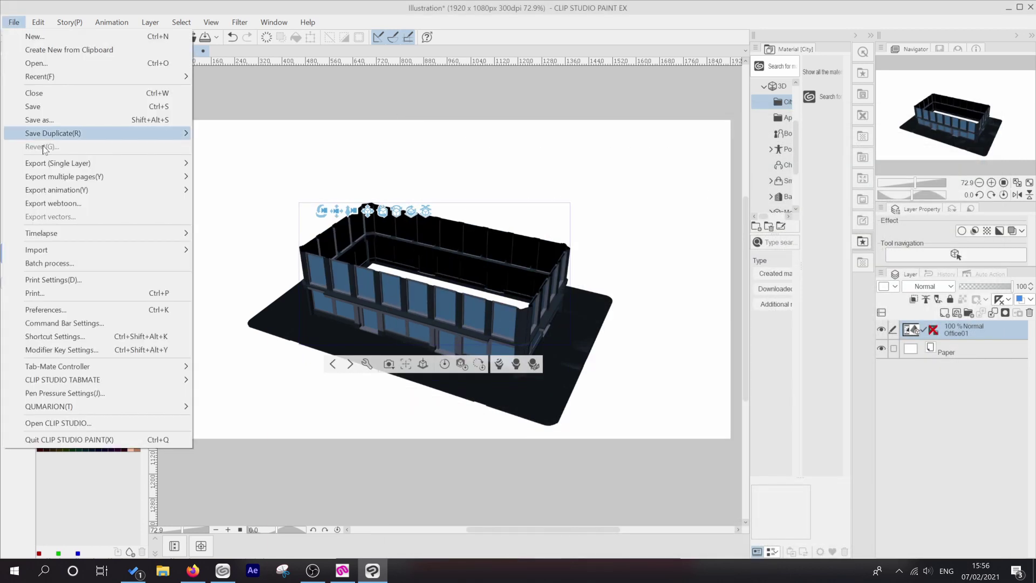
{"action": "mouse_move", "coordinate": [68, 251]}
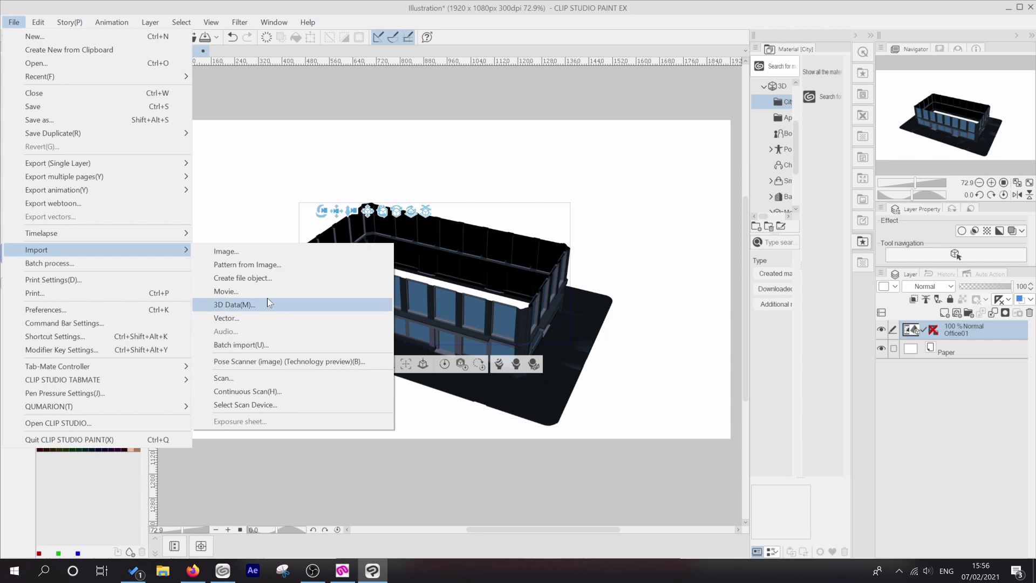
{"action": "left_click", "coordinate": [269, 312]}
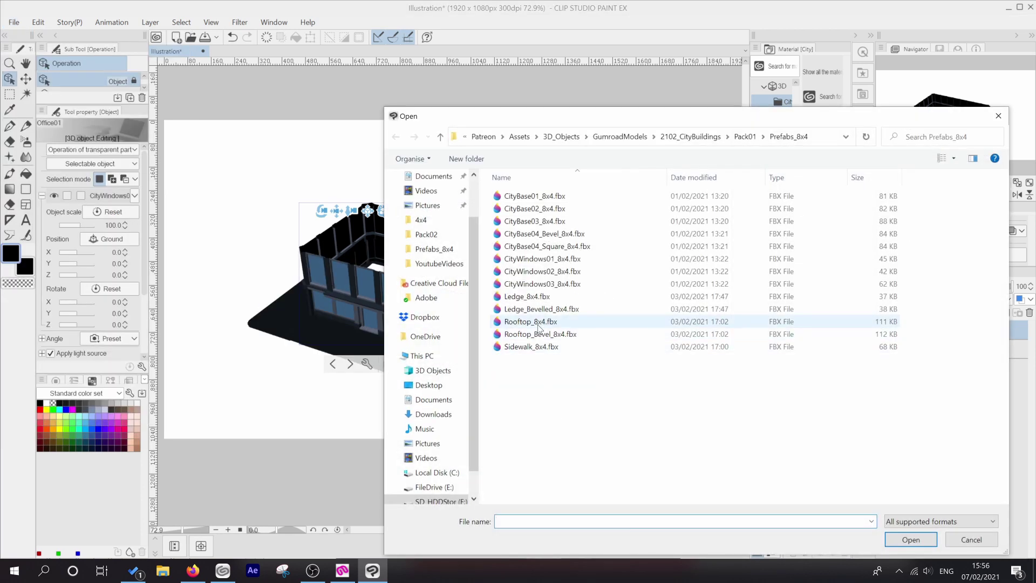
{"action": "left_click", "coordinate": [540, 335]}
{"action": "double_click", "coordinate": [540, 336]}
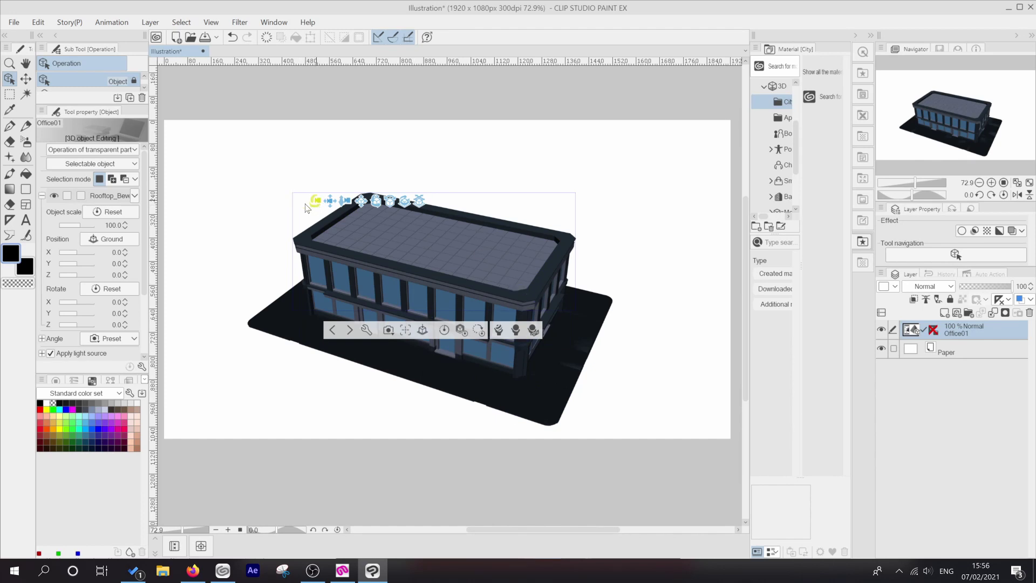
{"action": "mouse_move", "coordinate": [315, 202]}
{"action": "left_mouse_down"}
{"action": "mouse_move", "coordinate": [300, 195]}
{"action": "mouse_move", "coordinate": [332, 203]}
{"action": "left_mouse_up"}
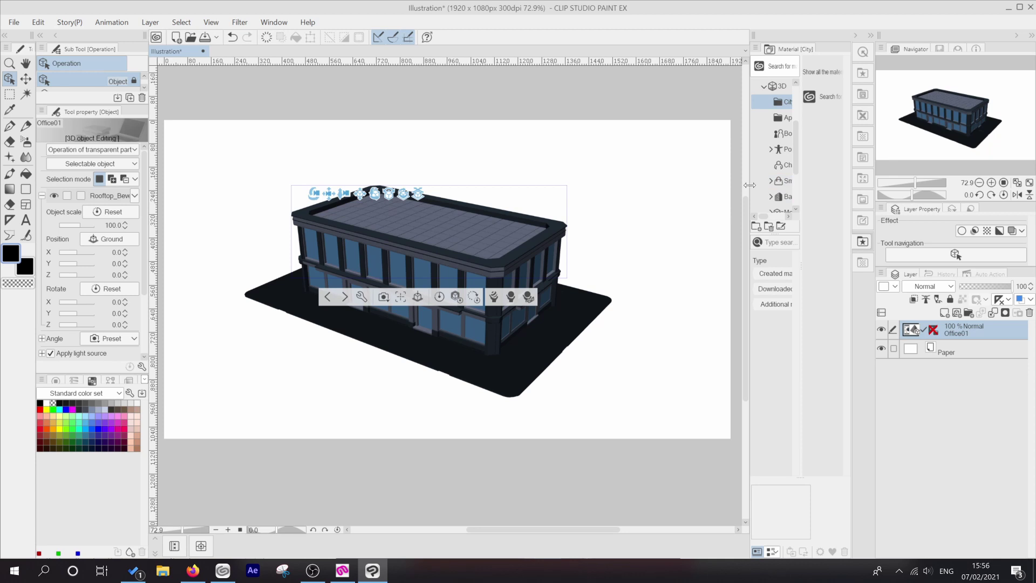
Step: Drag the Office01 layer into the Material panel's City folder and select its new tile
{"action": "left_click_drag", "start_coordinate": [748, 185], "coordinate": [703, 189]}
{"action": "left_click_drag", "start_coordinate": [800, 323], "coordinate": [782, 323]}
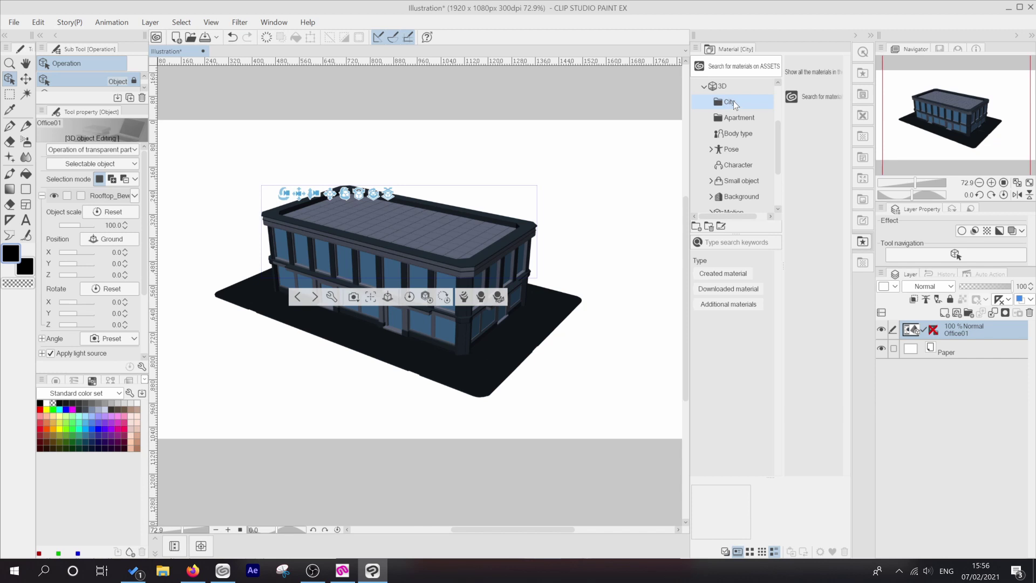
{"action": "left_click_drag", "start_coordinate": [782, 130], "coordinate": [760, 132]}
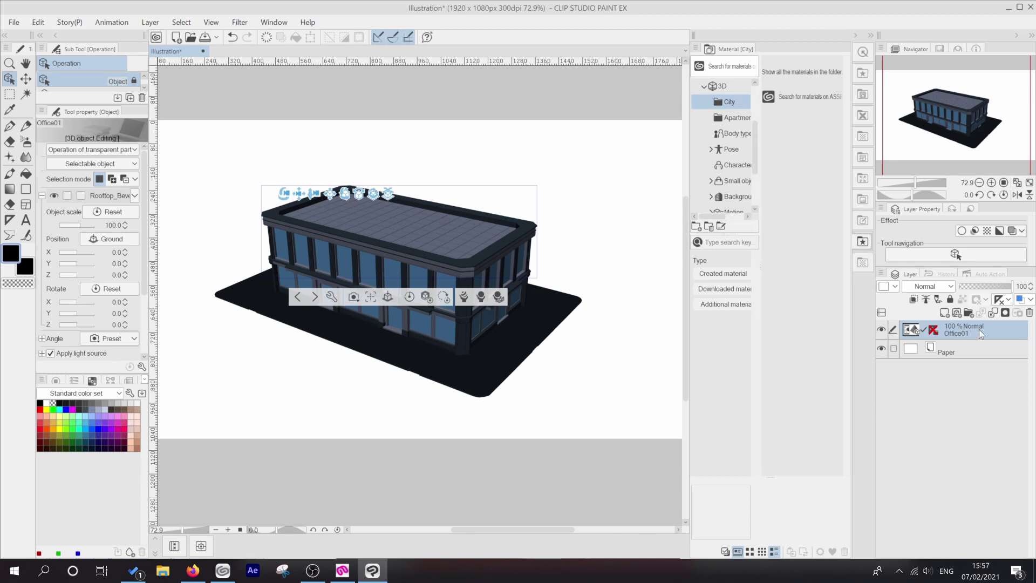
{"action": "left_click_drag", "start_coordinate": [978, 329], "coordinate": [789, 203]}
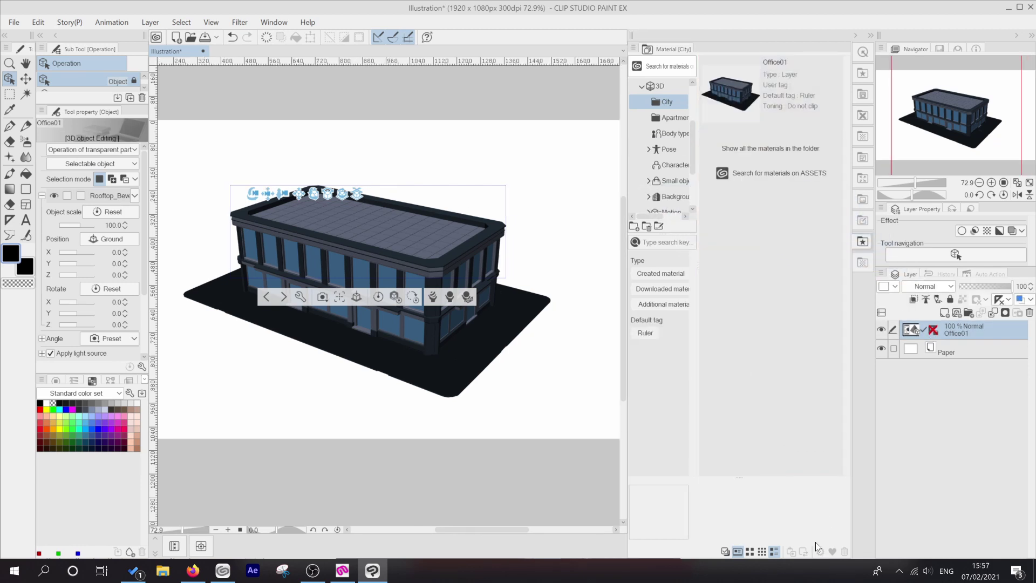
{"action": "left_click", "coordinate": [729, 91]}
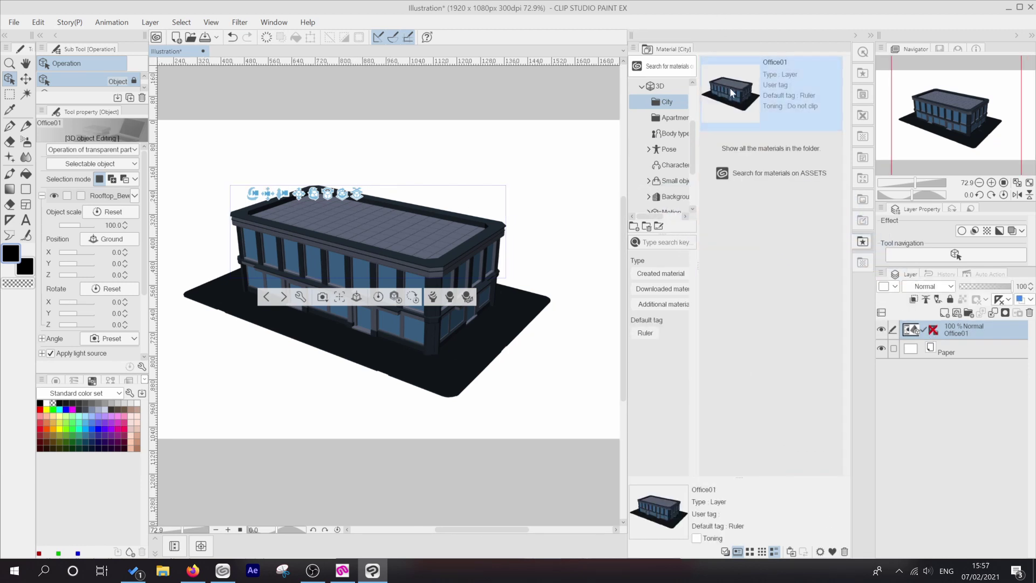
{"action": "left_click", "coordinate": [820, 551]}
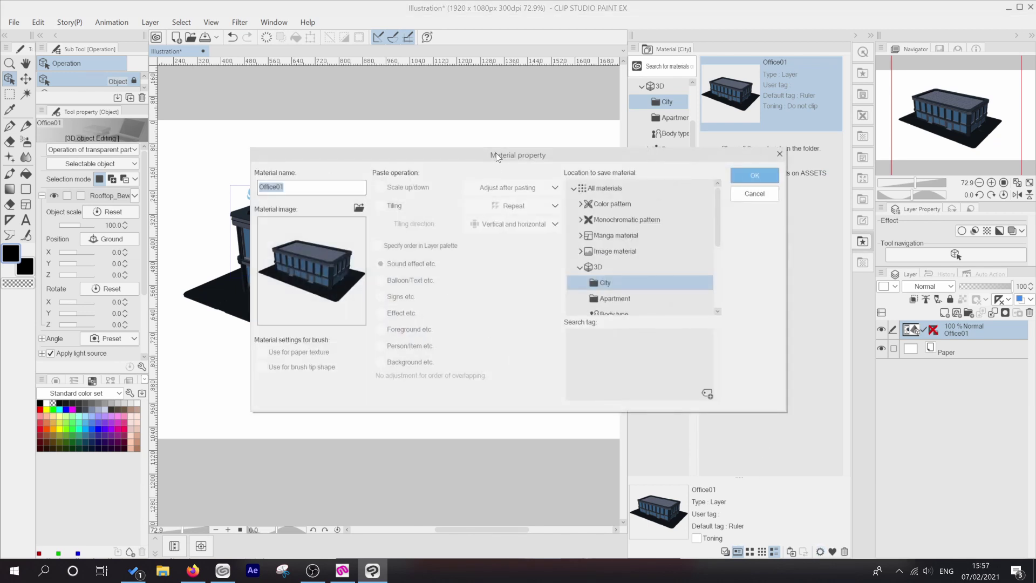
{"action": "left_click_drag", "start_coordinate": [496, 156], "coordinate": [423, 163]}
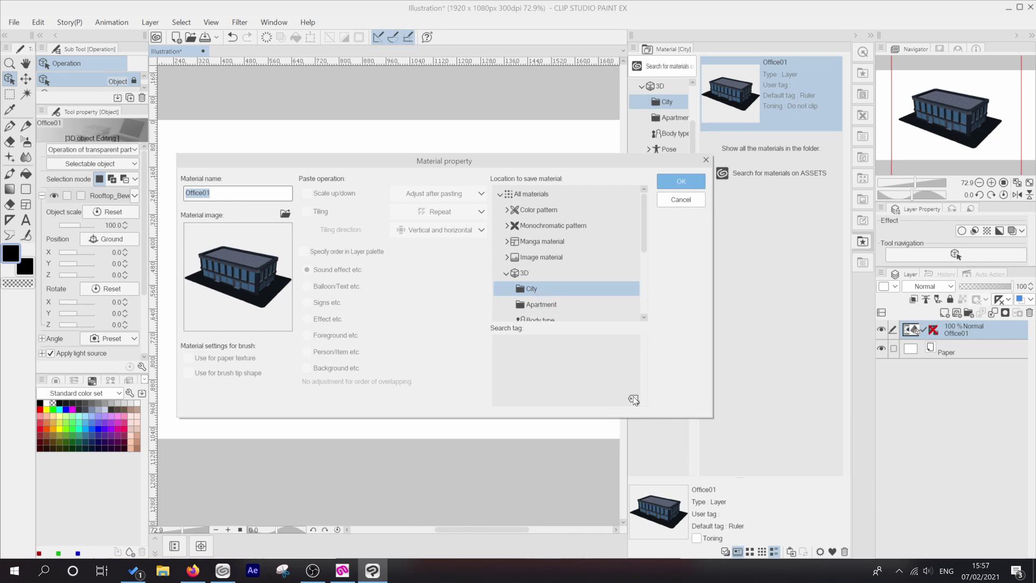
{"action": "left_click", "coordinate": [678, 201]}
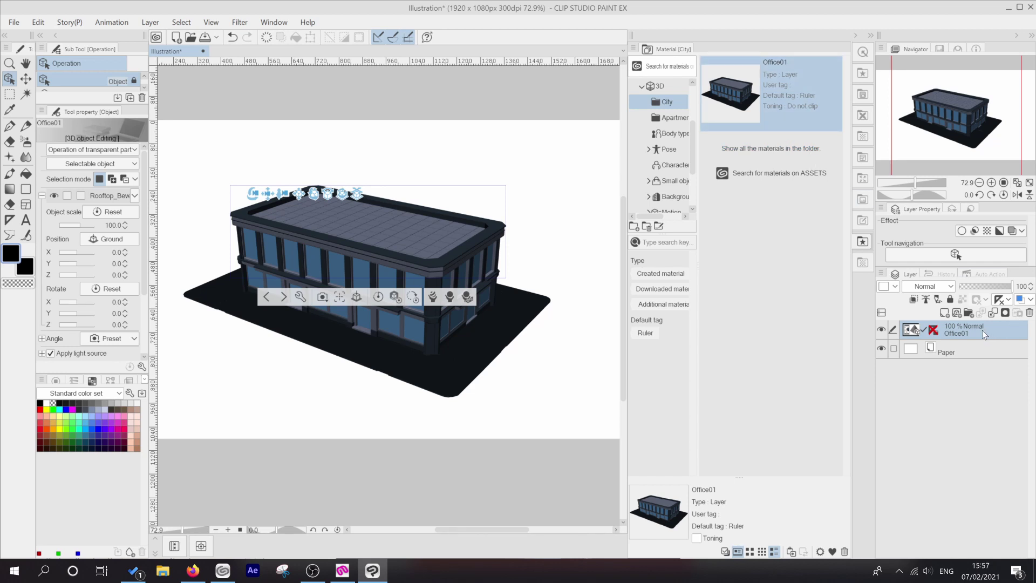
Step: Delete the original Office01 layer, place the Office01 material on canvas, and add a second copy
{"action": "left_click", "coordinate": [1030, 313]}
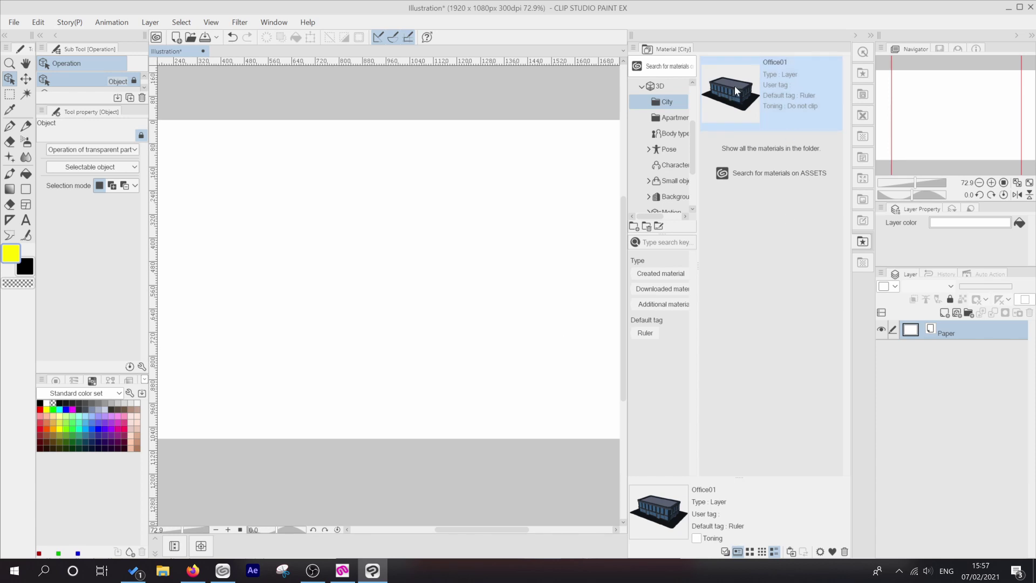
{"action": "left_click_drag", "start_coordinate": [736, 91], "coordinate": [410, 281]}
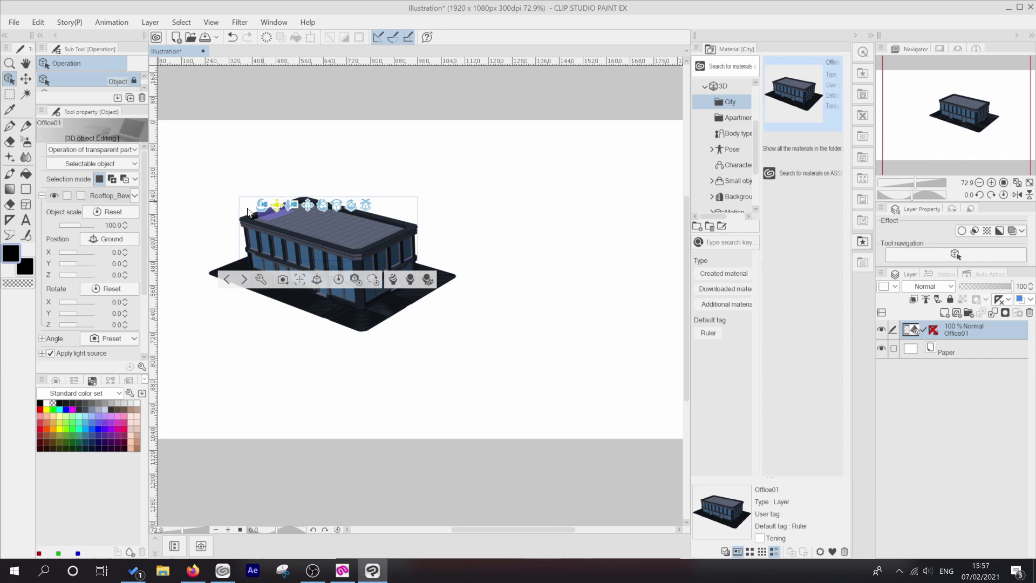
{"action": "left_click_drag", "start_coordinate": [247, 211], "coordinate": [244, 233]}
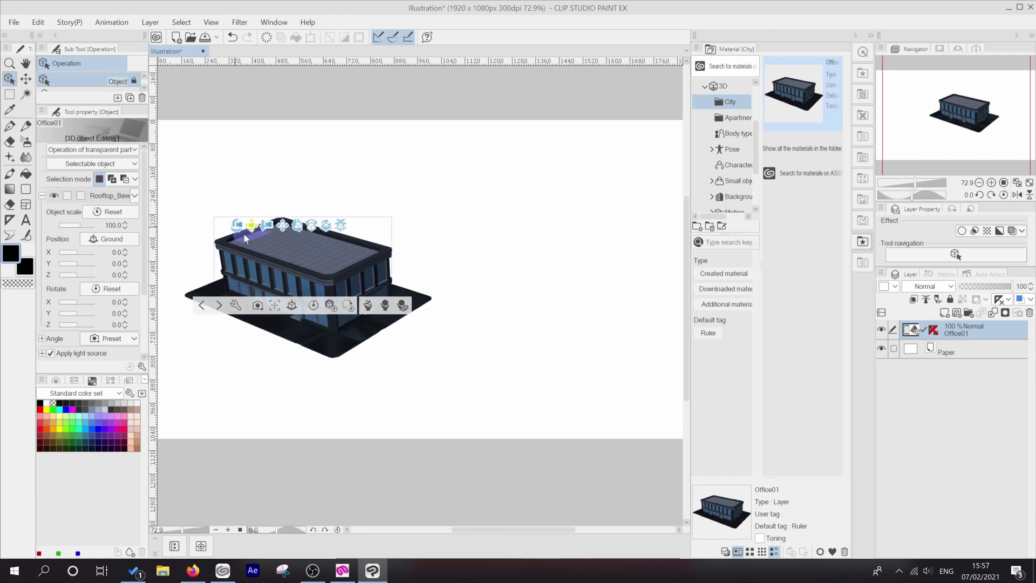
{"action": "left_click", "coordinate": [355, 279]}
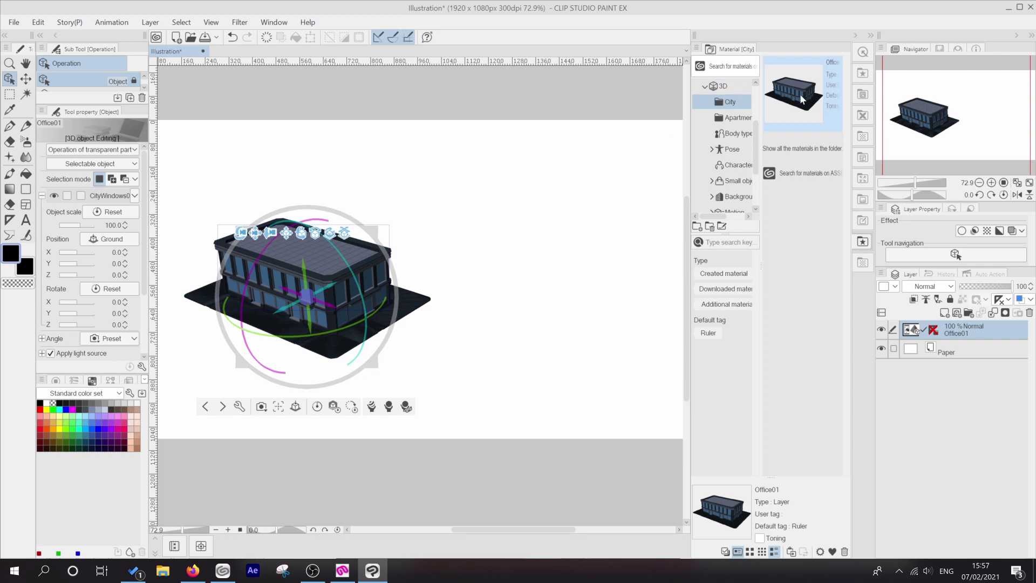
{"action": "left_click_drag", "start_coordinate": [800, 94], "coordinate": [481, 304]}
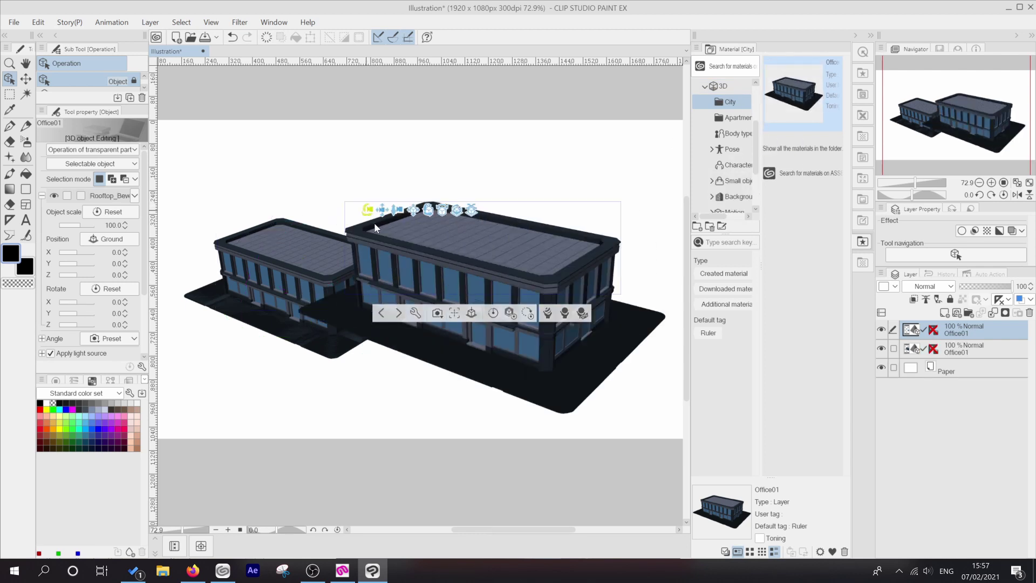
Step: Slide the second building beside the first and show its object parts list
{"action": "mouse_move", "coordinate": [375, 227]}
{"action": "left_mouse_down"}
{"action": "mouse_move", "coordinate": [389, 237]}
{"action": "mouse_move", "coordinate": [445, 238]}
{"action": "mouse_move", "coordinate": [474, 196]}
{"action": "mouse_move", "coordinate": [384, 248]}
{"action": "mouse_move", "coordinate": [386, 180]}
{"action": "mouse_move", "coordinate": [394, 205]}
{"action": "mouse_move", "coordinate": [381, 228]}
{"action": "mouse_move", "coordinate": [370, 221]}
{"action": "mouse_move", "coordinate": [386, 229]}
{"action": "left_mouse_up"}
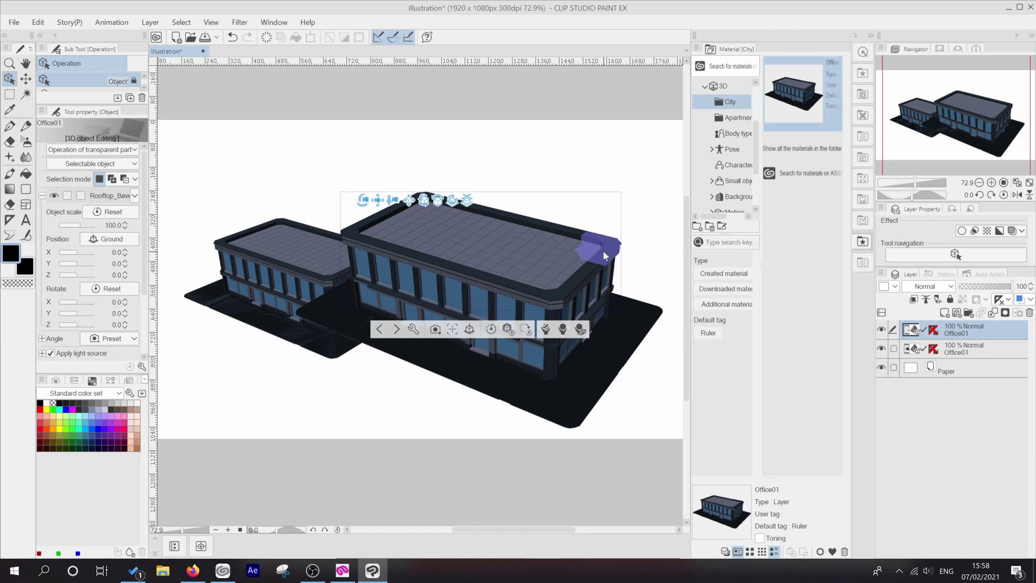
{"action": "left_click_drag", "start_coordinate": [147, 169], "coordinate": [216, 179]}
{"action": "left_click", "coordinate": [204, 196]}
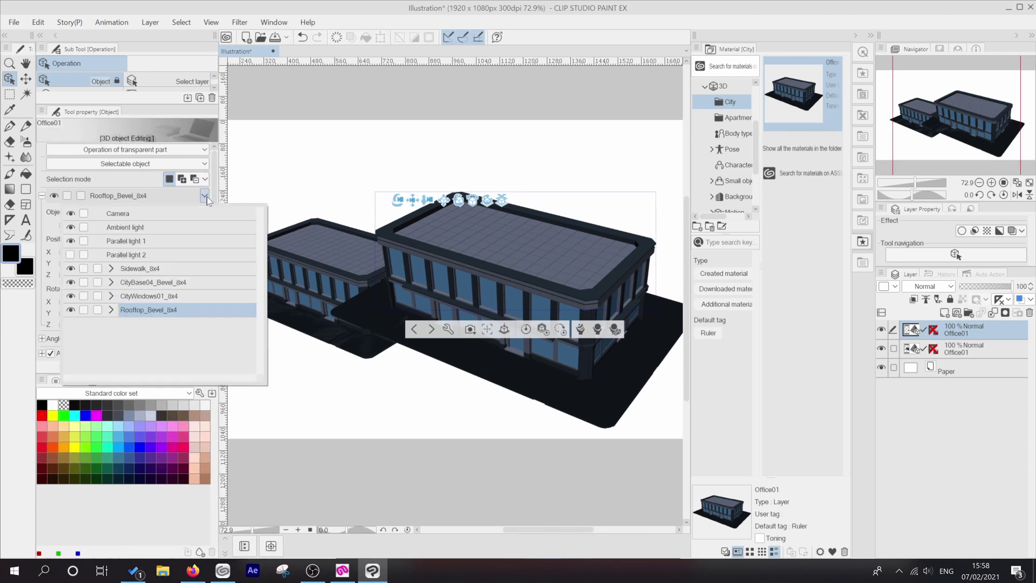
Step: Copy all four building parts, hide the top Office01 layer, and select the lower one
{"action": "left_click", "coordinate": [146, 271], "text": "shift"}
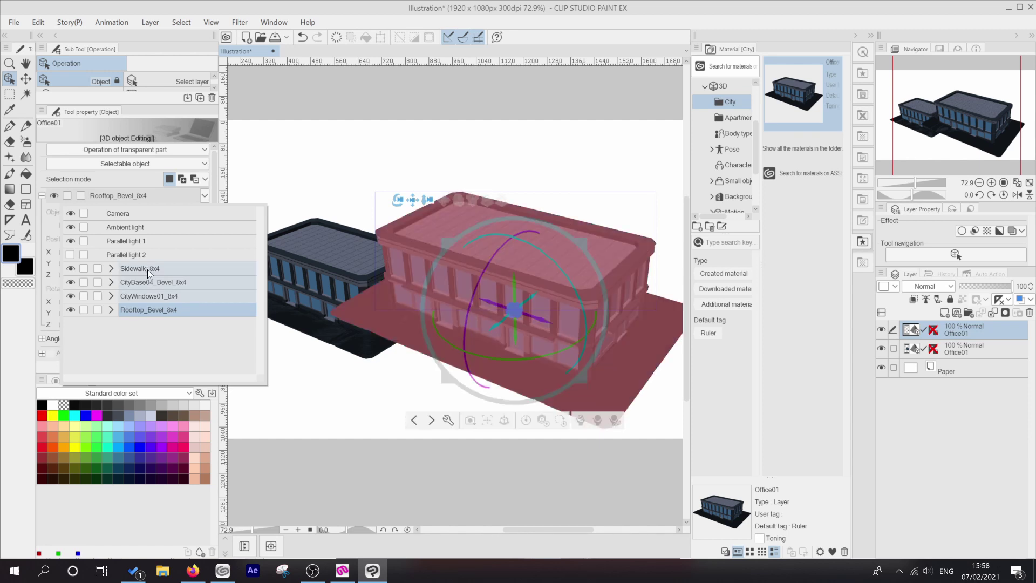
{"action": "left_click", "coordinate": [38, 22]}
{"action": "left_click", "coordinate": [37, 22]}
{"action": "left_click", "coordinate": [72, 78]}
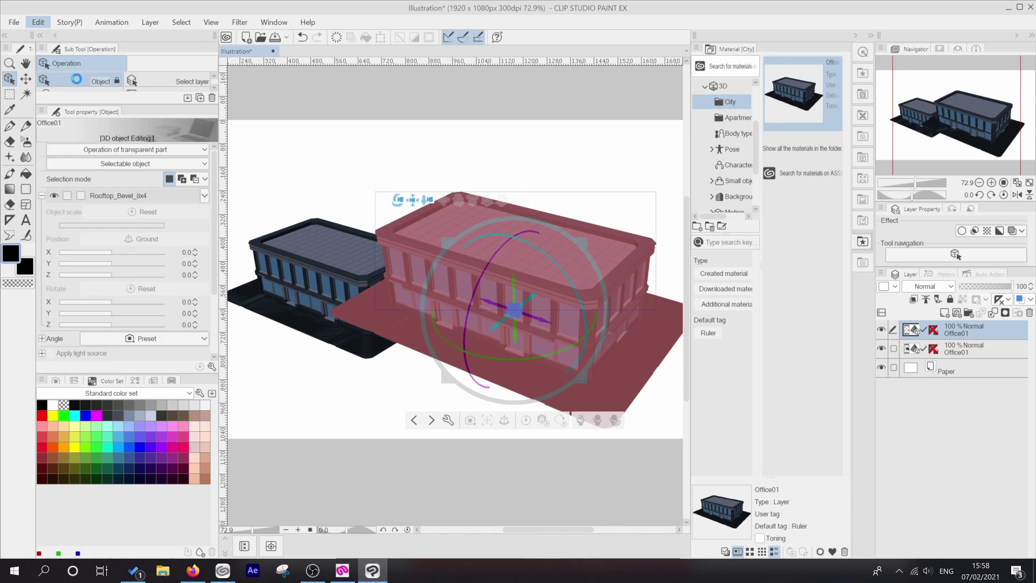
{"action": "left_click", "coordinate": [881, 330]}
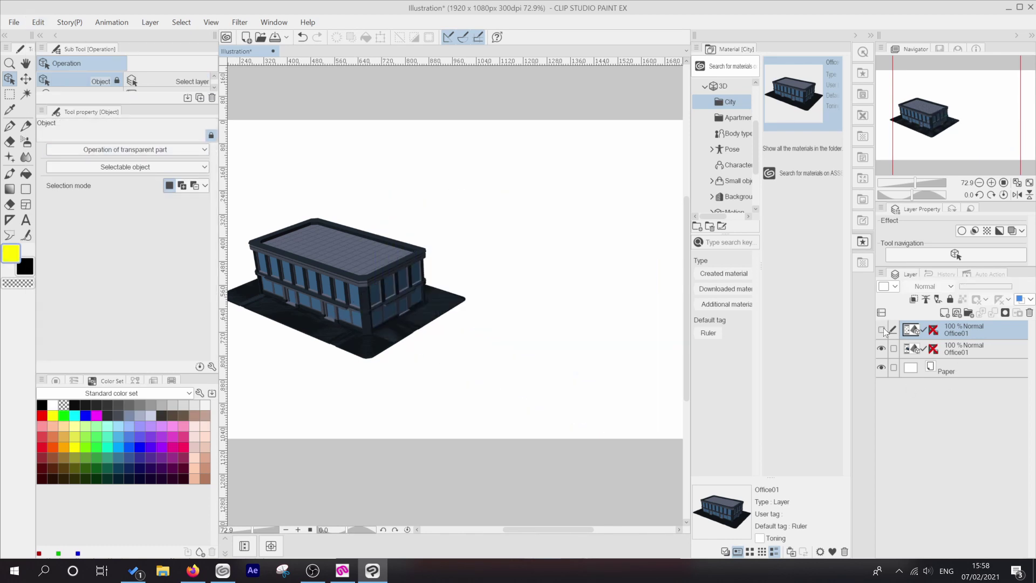
{"action": "left_click", "coordinate": [956, 352]}
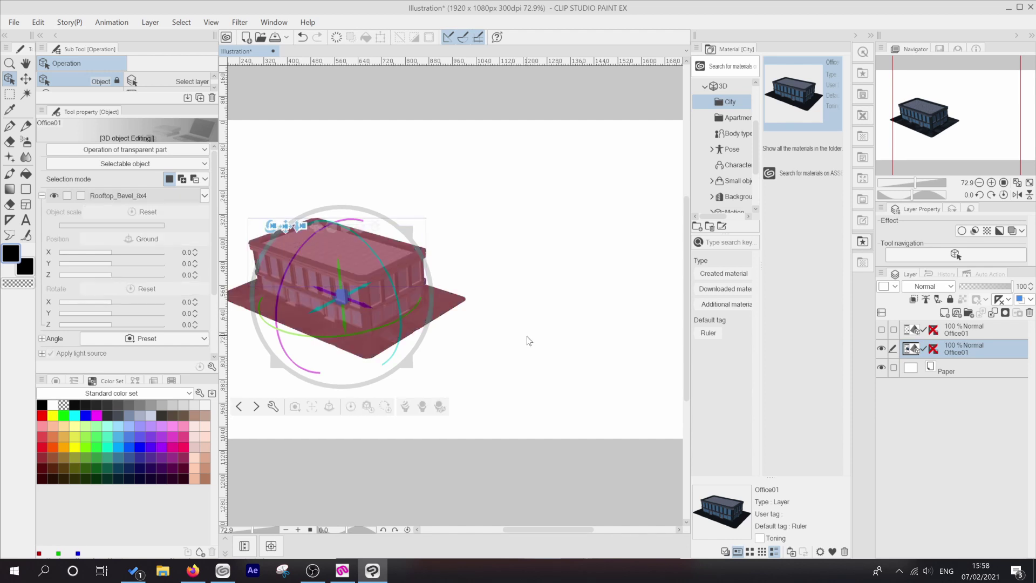
Step: Move the pasted building right and back beside the original, then deselect it
{"action": "left_click_drag", "start_coordinate": [365, 301], "coordinate": [477, 354]}
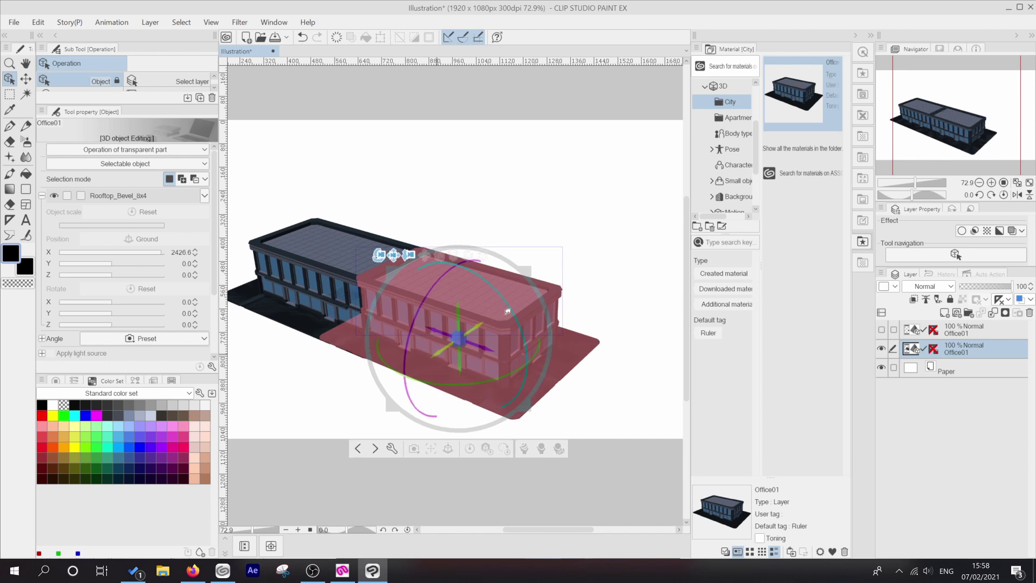
{"action": "left_click_drag", "start_coordinate": [476, 335], "coordinate": [532, 305]}
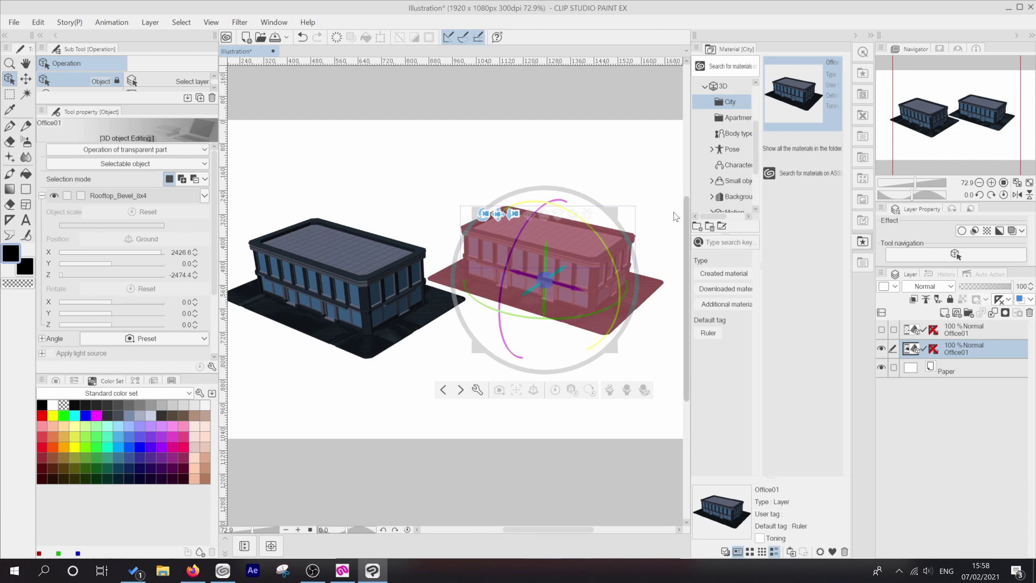
{"action": "left_click_drag", "start_coordinate": [487, 231], "coordinate": [447, 226]}
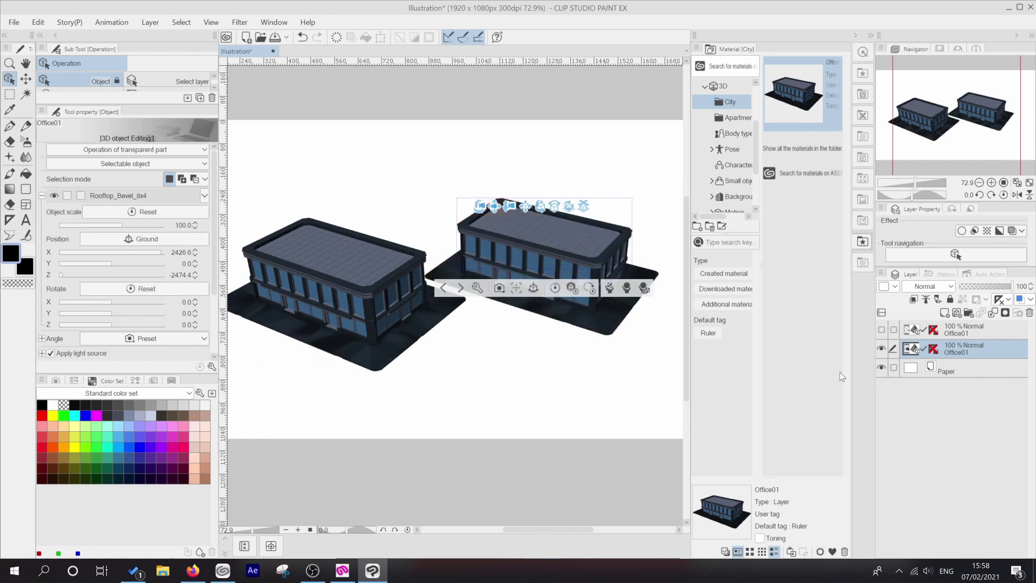
{"action": "left_click", "coordinate": [466, 411]}
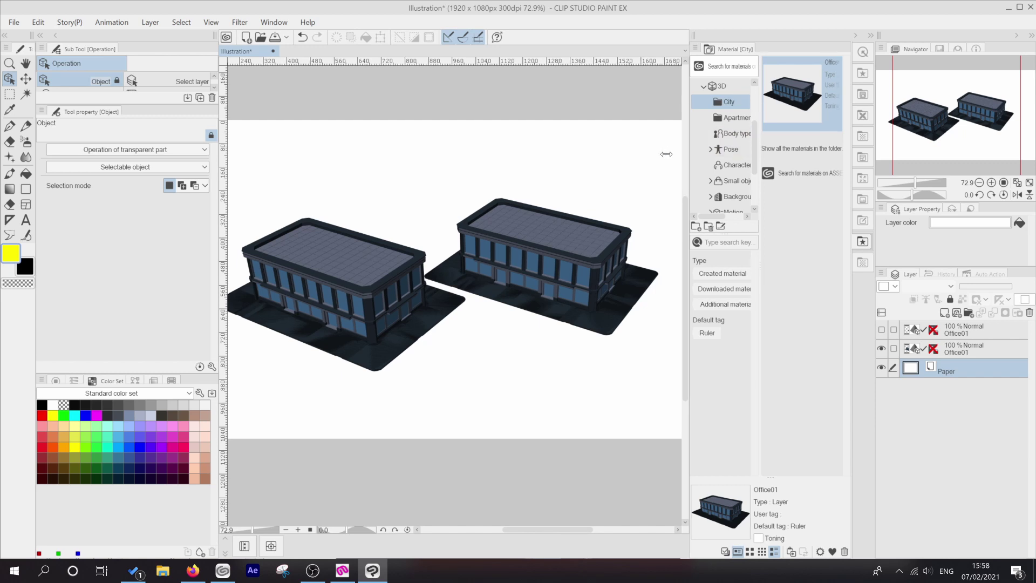
{"action": "left_click_drag", "start_coordinate": [691, 152], "coordinate": [651, 151]}
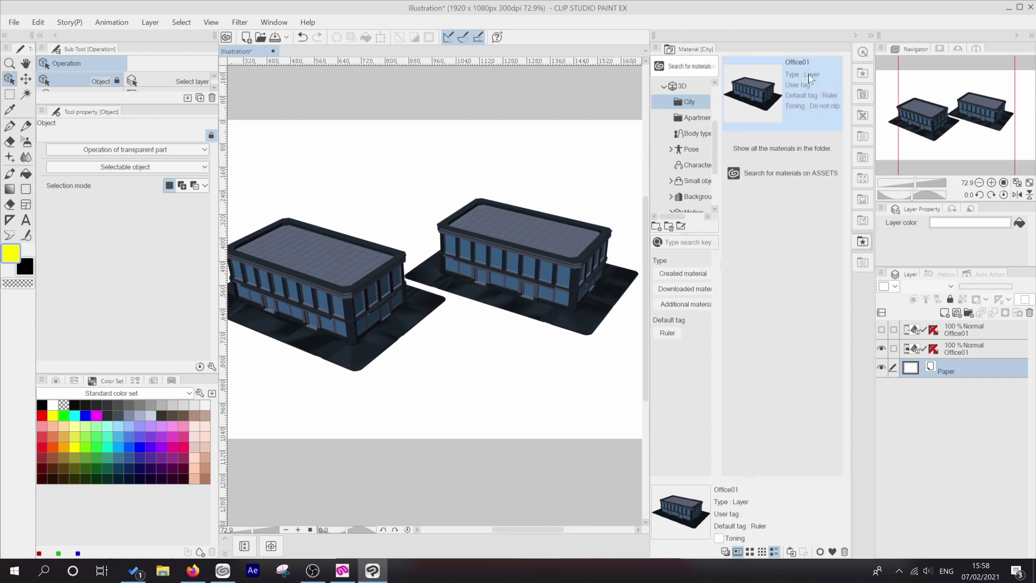